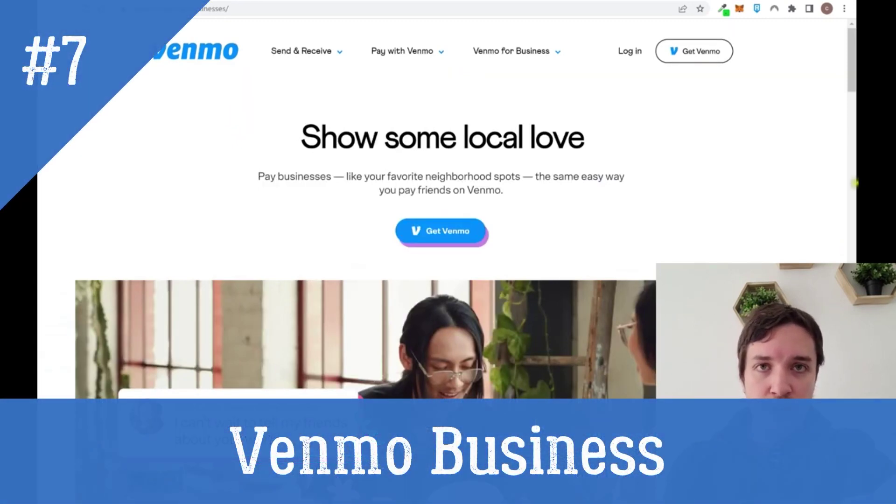
scroll(448, 281, "down", 2)
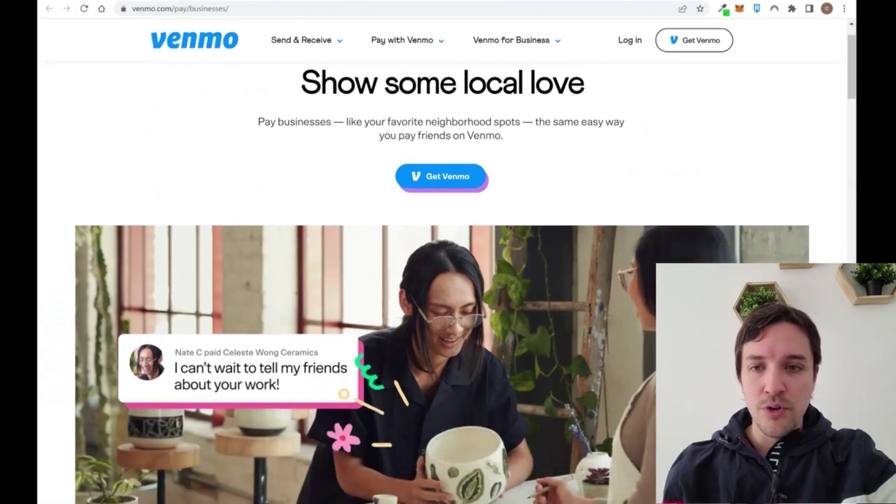
scroll(448, 280, "down", 1)
scroll(449, 280, "down", 5)
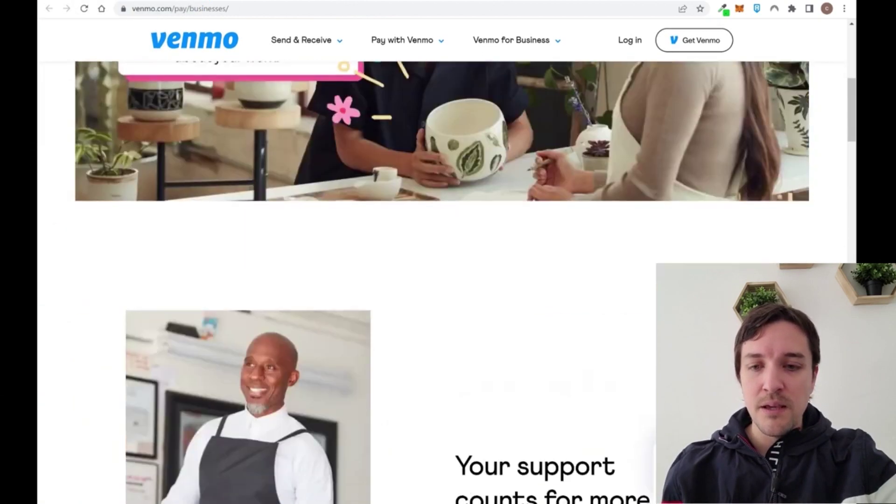
scroll(449, 280, "down", 1)
scroll(449, 280, "down", 2)
scroll(482, 260, "down", 3)
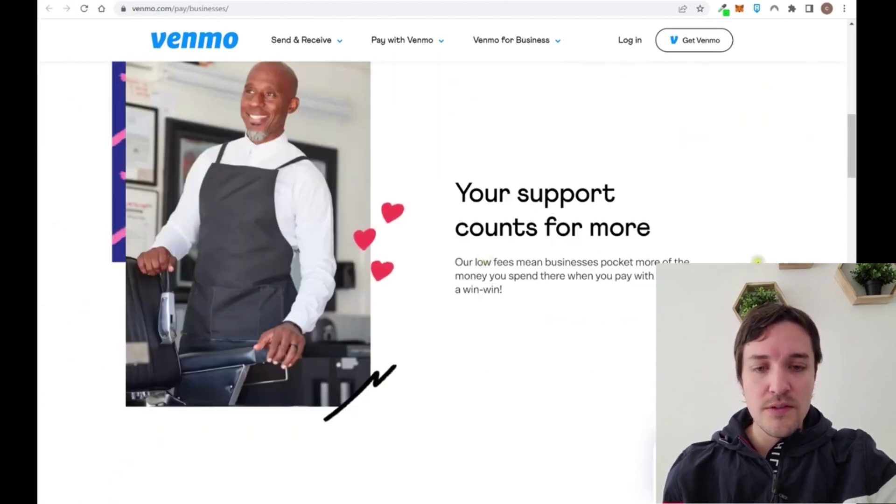
scroll(811, 260, "down", 1)
scroll(815, 260, "down", 2)
scroll(814, 259, "down", 4)
scroll(815, 259, "down", 4)
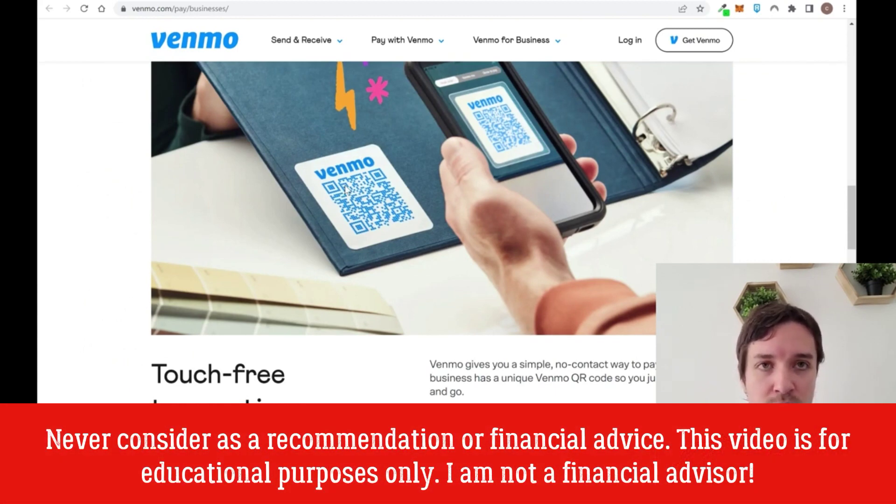
scroll(490, 211, "down", 5)
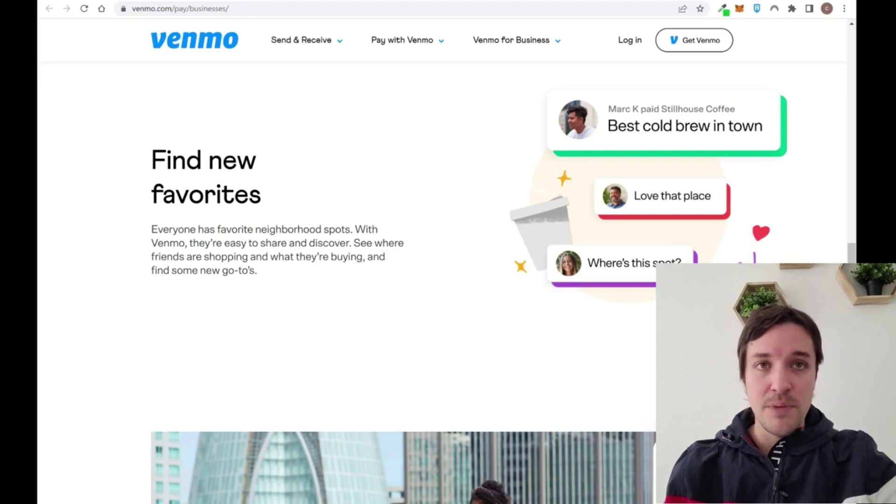
scroll(280, 280, "down", 3)
scroll(280, 280, "down", 4)
left_click_drag(152, 284, 243, 286)
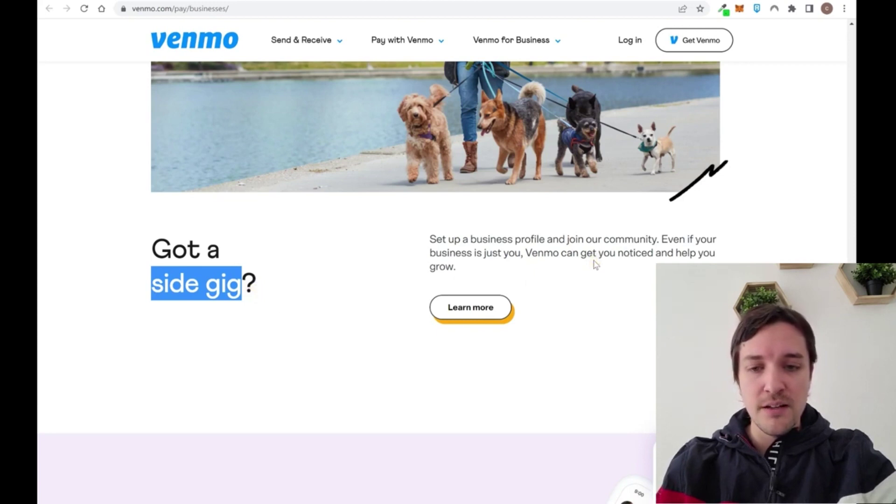
On Do business with Venmo, highlight the 83 million people figure, then open business profiles.
left_click(471, 307)
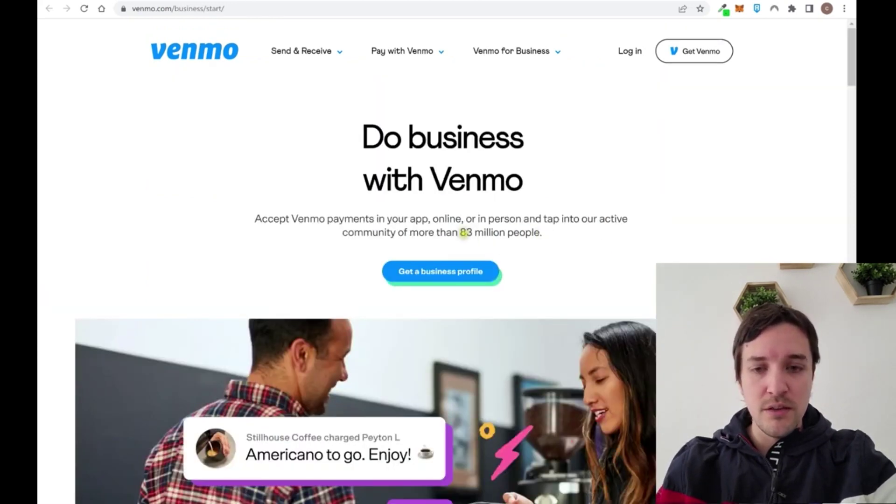
left_click_drag(460, 234, 539, 233)
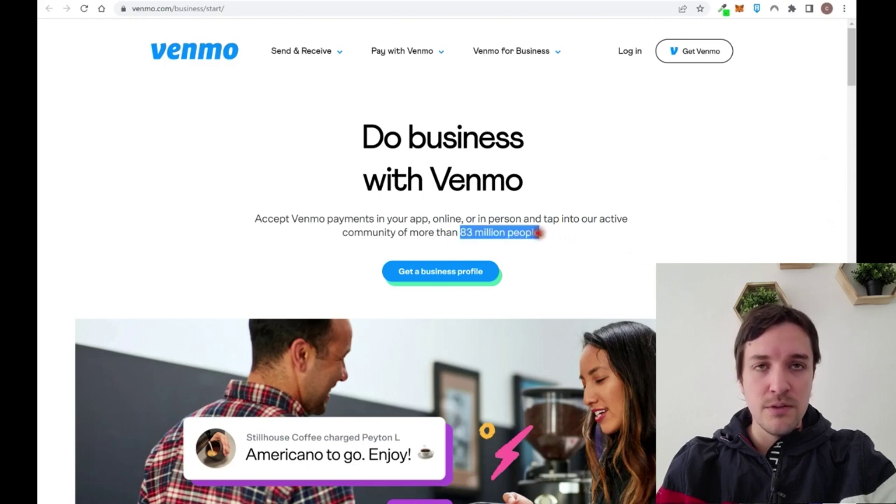
scroll(540, 233, "down", 5)
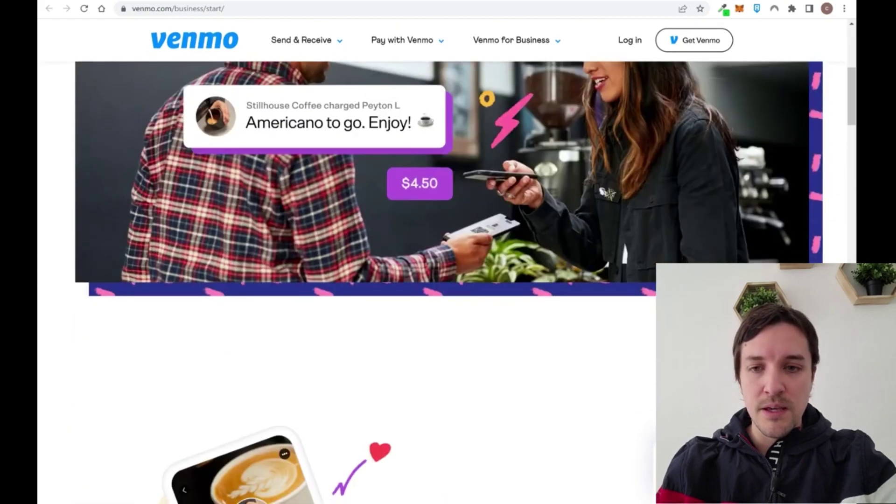
scroll(539, 233, "down", 2)
scroll(540, 239, "down", 2)
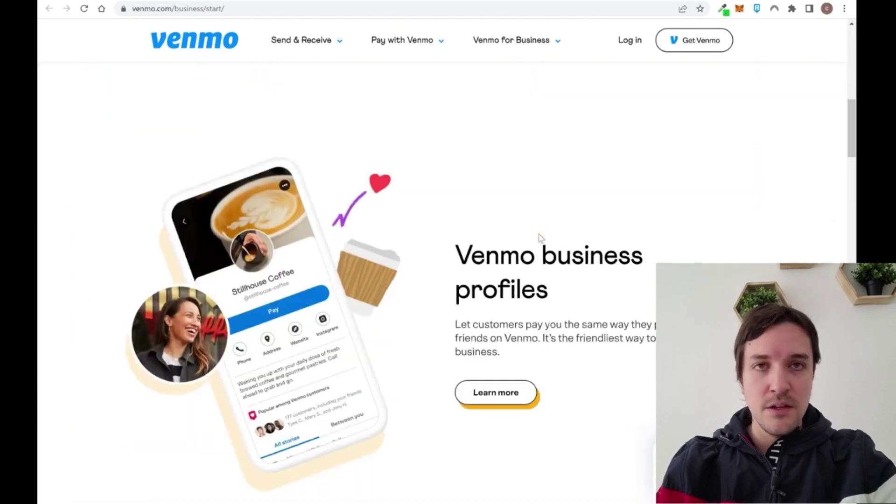
scroll(540, 238, "down", 2)
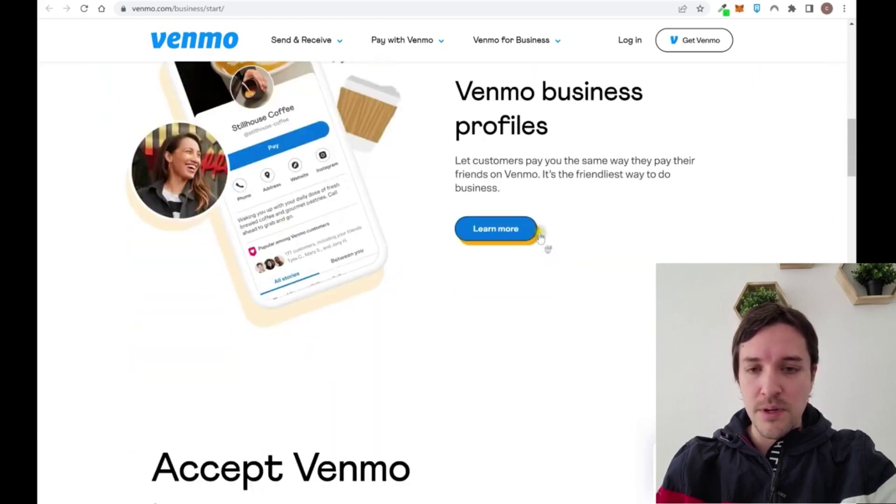
scroll(540, 240, "down", 2)
scroll(539, 240, "down", 3)
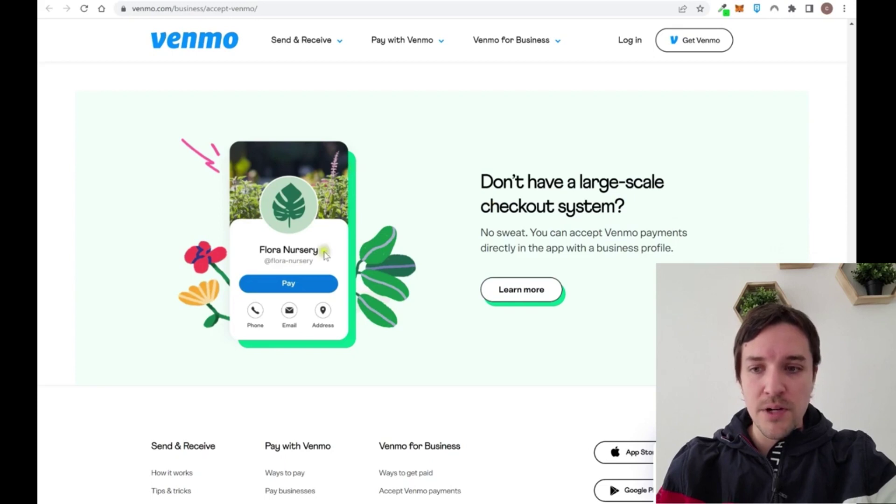
scroll(319, 274, "down", 1)
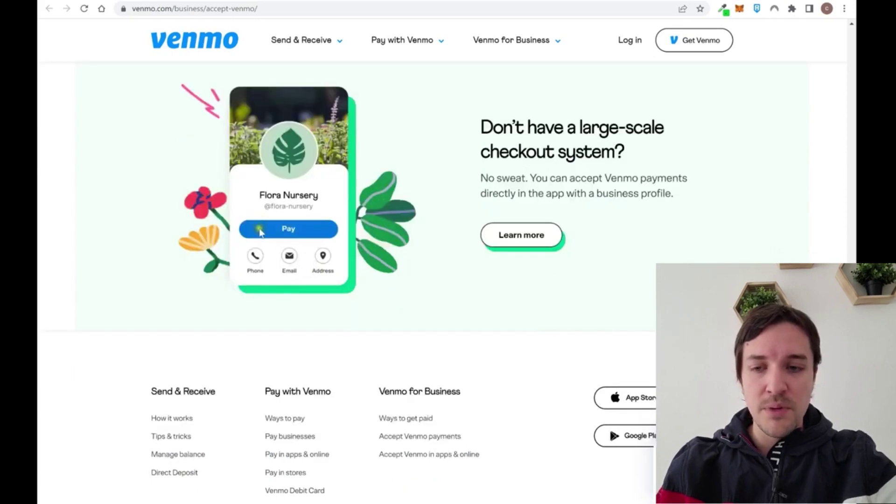
scroll(261, 233, "down", 5)
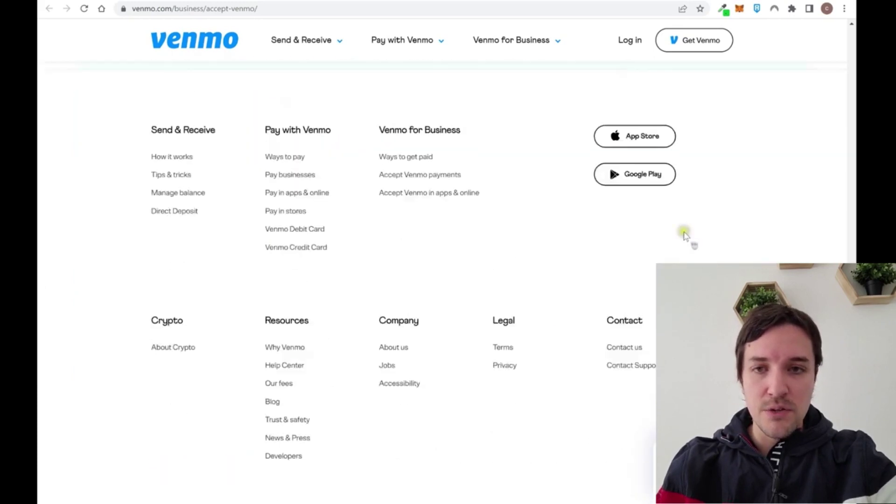
left_click(406, 156)
scroll(348, 128, "down", 5)
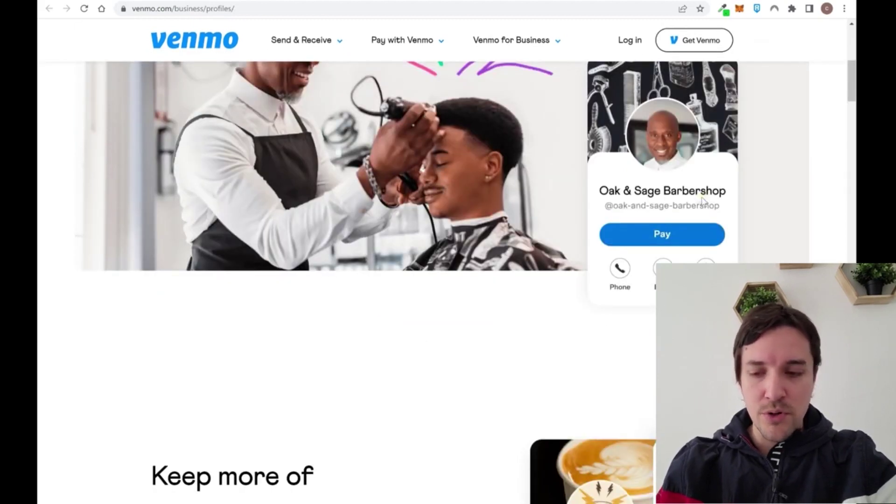
scroll(703, 201, "down", 4)
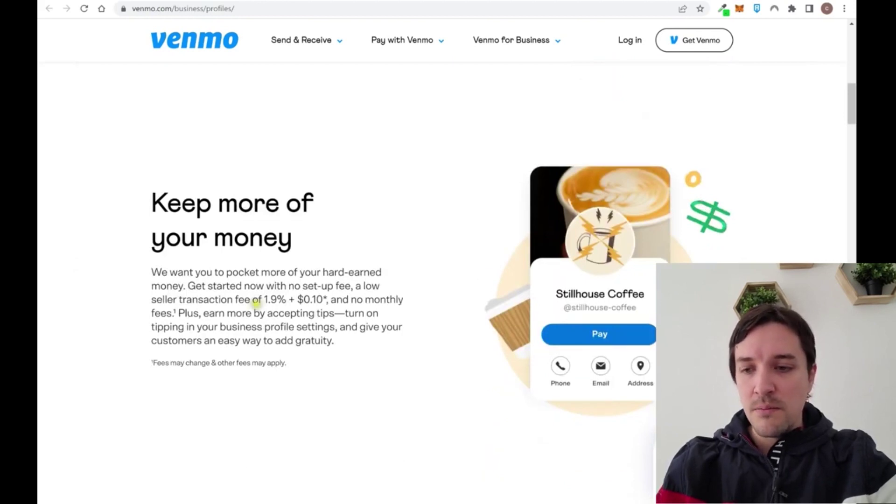
Highlight the 1.9% seller transaction fee and the 'no set-up fee' wording.
mouse_move(263, 300)
left_mouse_down()
mouse_move(357, 300)
mouse_move(176, 314)
left_mouse_up()
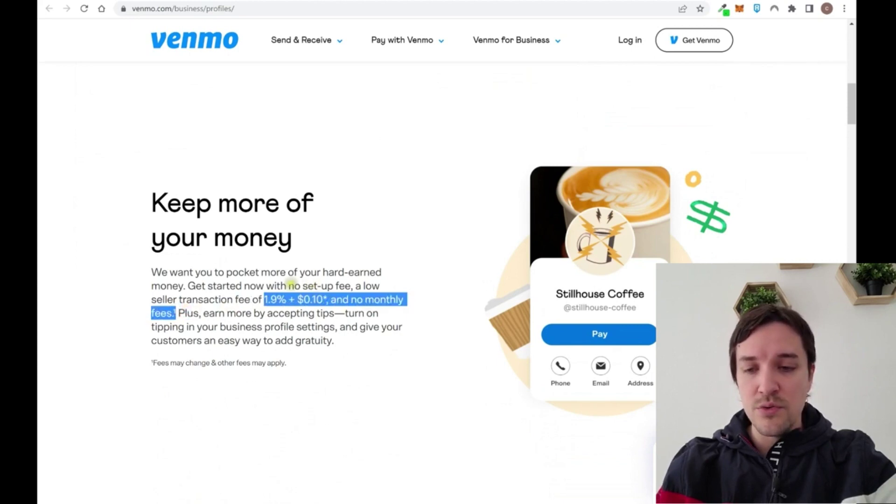
left_click_drag(288, 286, 352, 286)
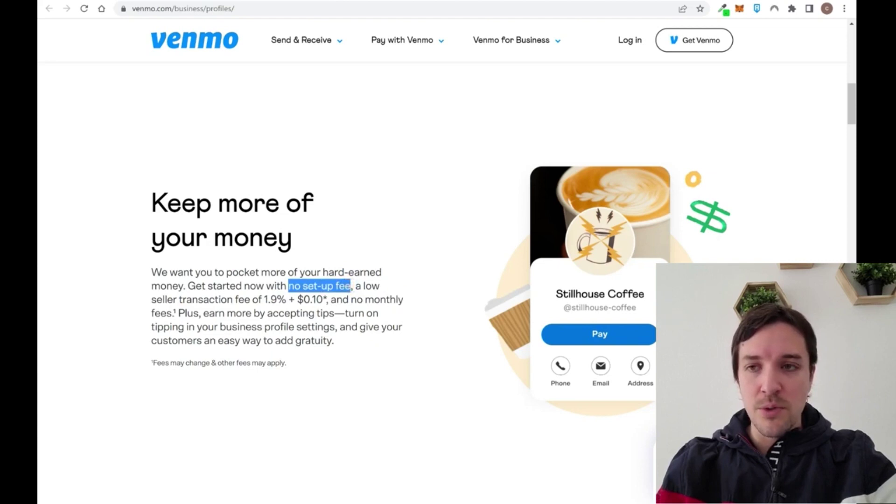
left_click_drag(263, 299, 290, 300)
scroll(290, 300, "down", 5)
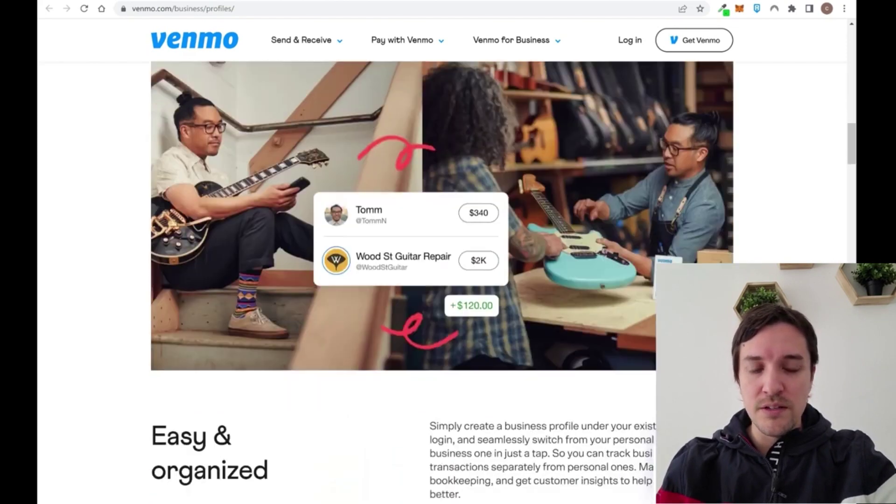
scroll(290, 300, "down", 3)
scroll(290, 300, "down", 2)
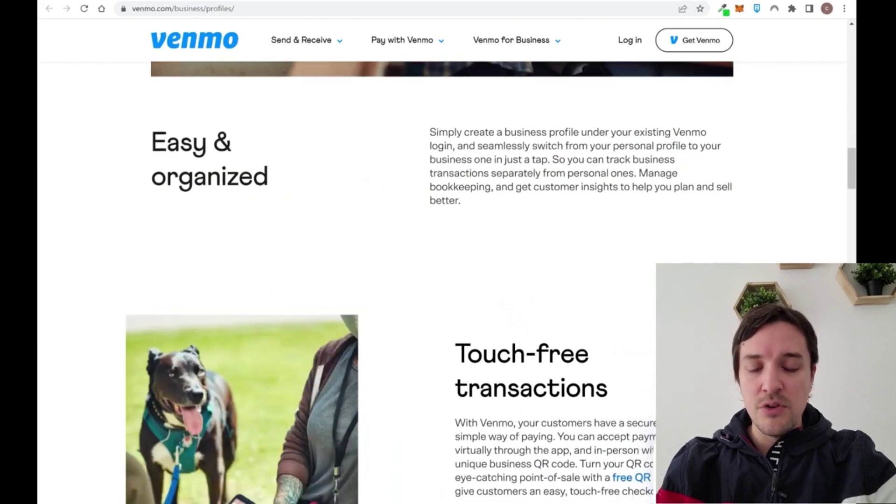
scroll(290, 299, "down", 1)
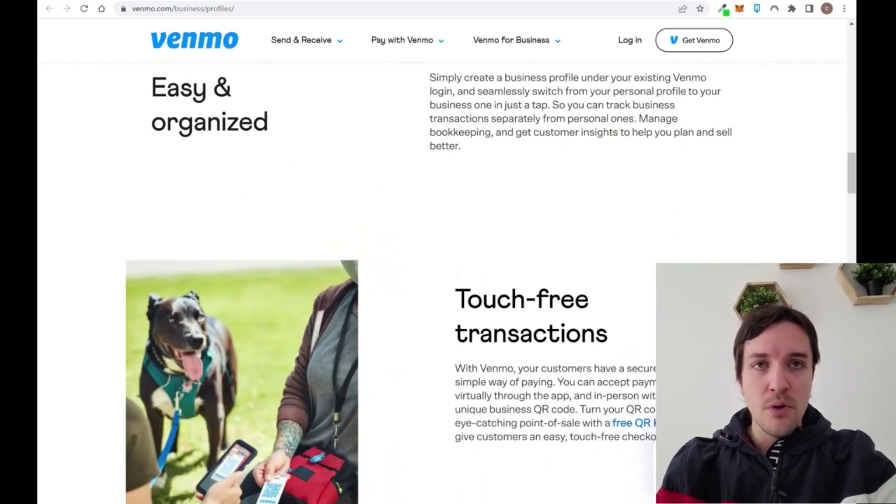
scroll(449, 281, "down", 2)
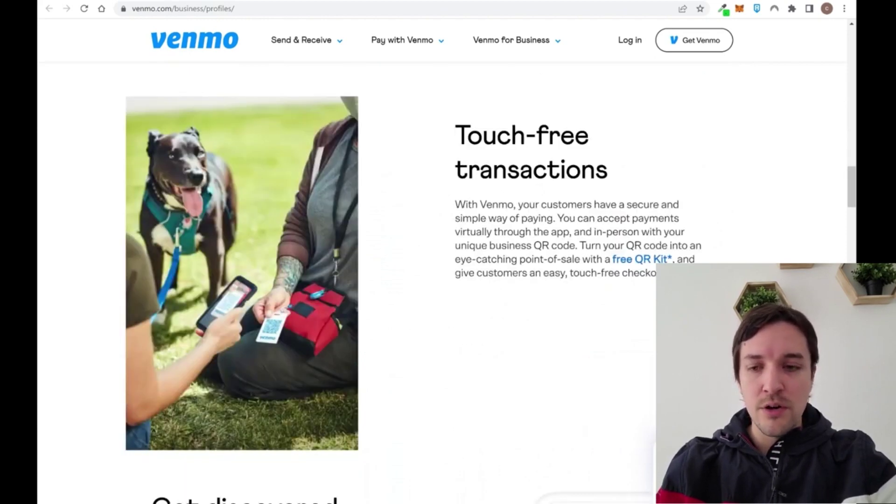
scroll(449, 280, "down", 5)
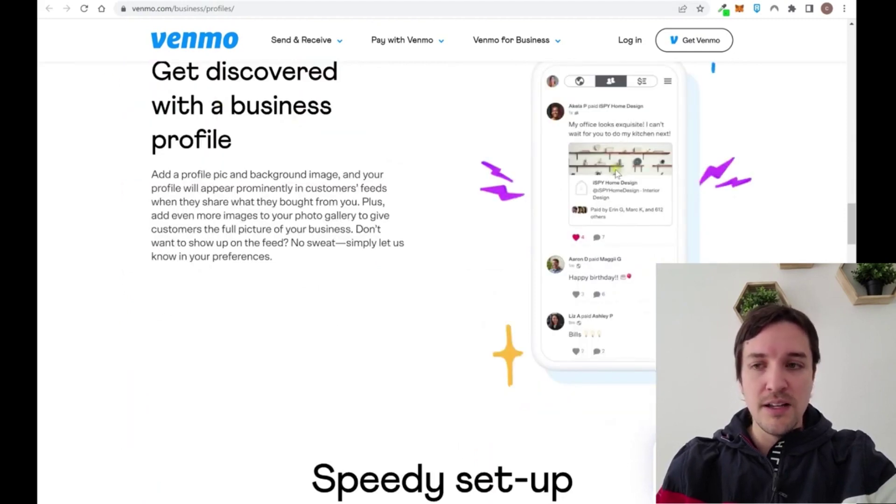
scroll(616, 170, "up", 1)
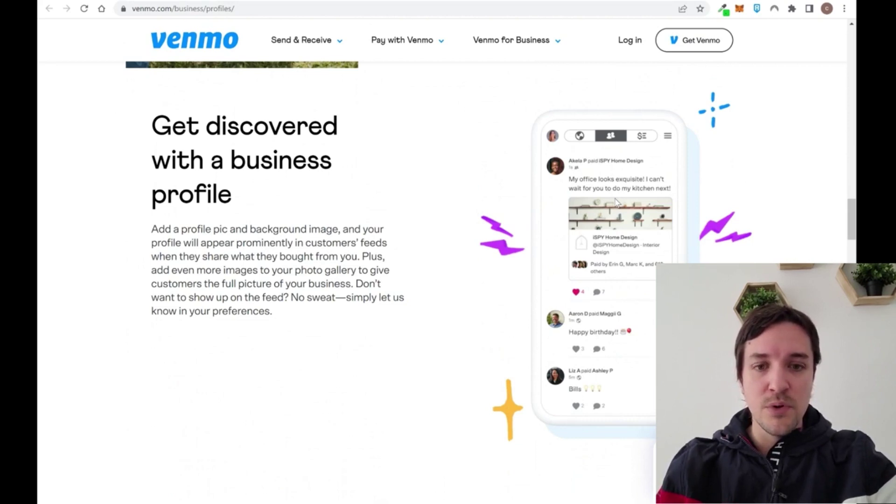
scroll(617, 201, "down", 5)
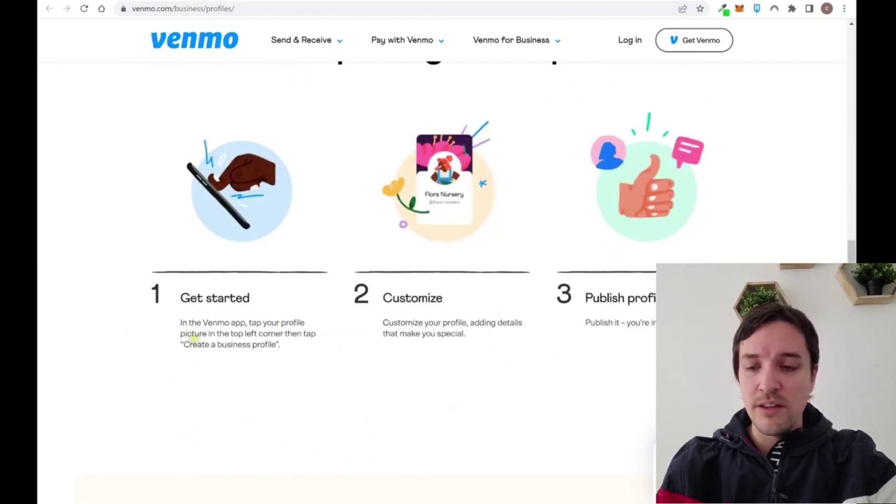
Highlight the setup steps 'Create a business profile', 'Customize' and 'Publish profile'.
left_click_drag(184, 343, 280, 345)
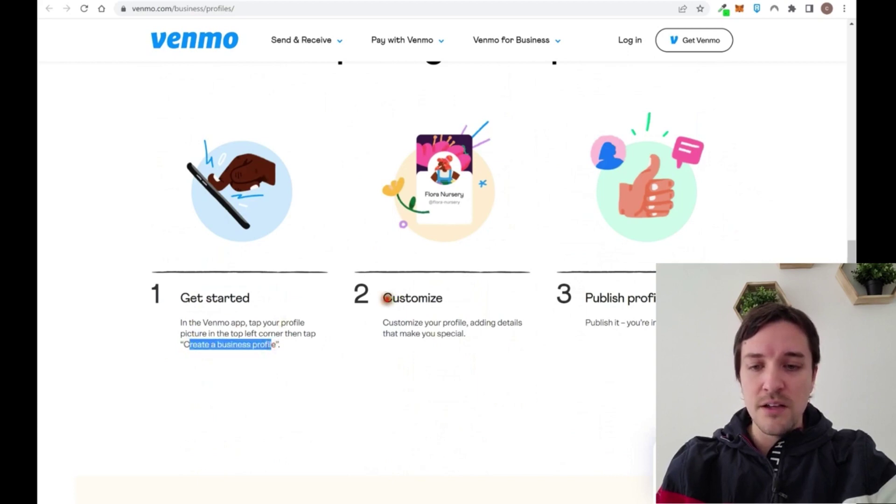
left_click_drag(381, 298, 448, 301)
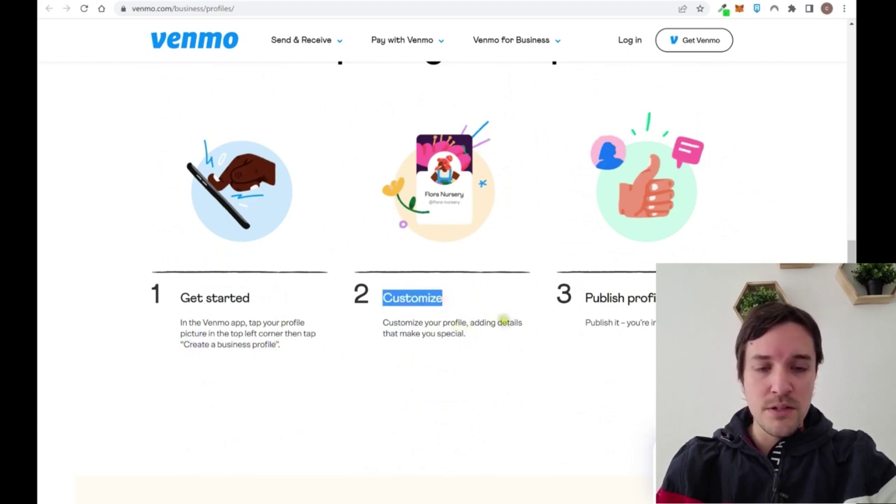
left_click_drag(593, 298, 690, 300)
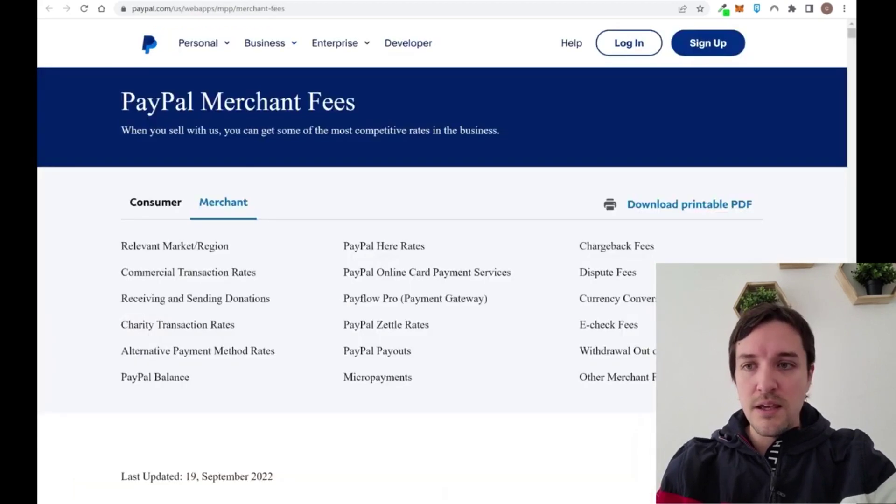
scroll(448, 252, "down", 3)
scroll(448, 252, "down", 3)
scroll(448, 252, "down", 2)
scroll(359, 245, "down", 1)
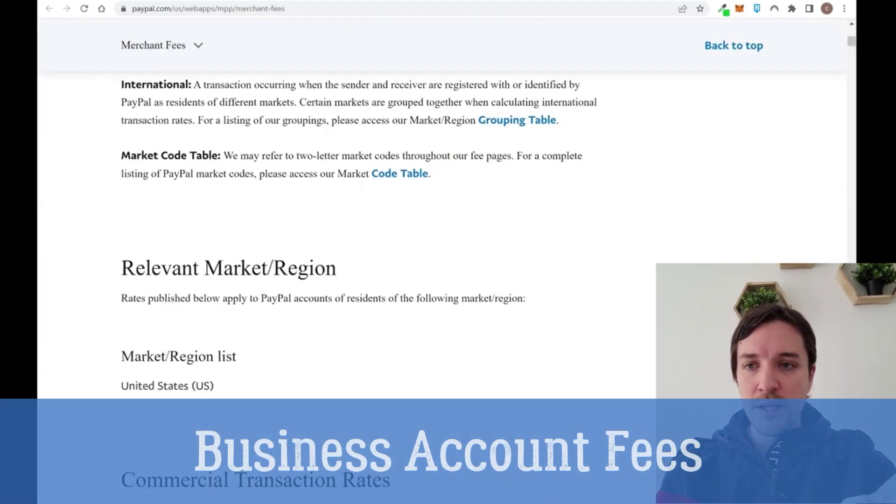
scroll(359, 245, "down", 2)
scroll(359, 245, "down", 2)
scroll(359, 245, "down", 3)
scroll(236, 148, "down", 1)
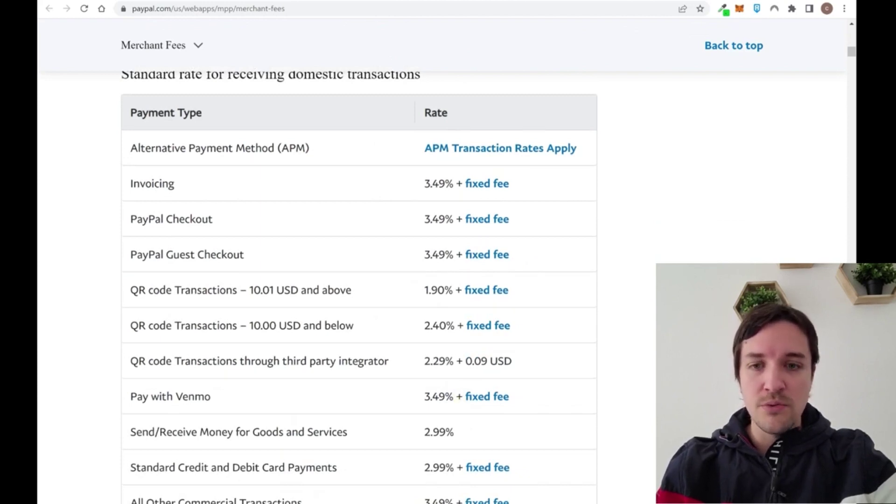
scroll(546, 376, "down", 2)
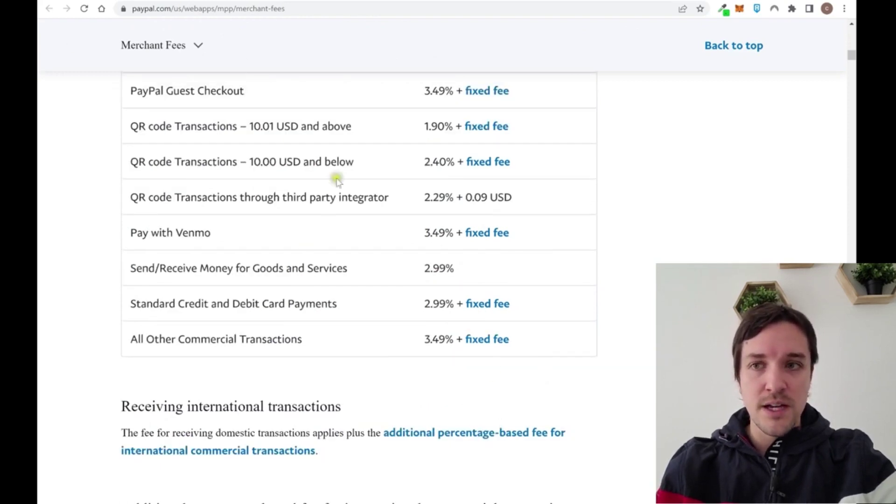
scroll(630, 270, "down", 5)
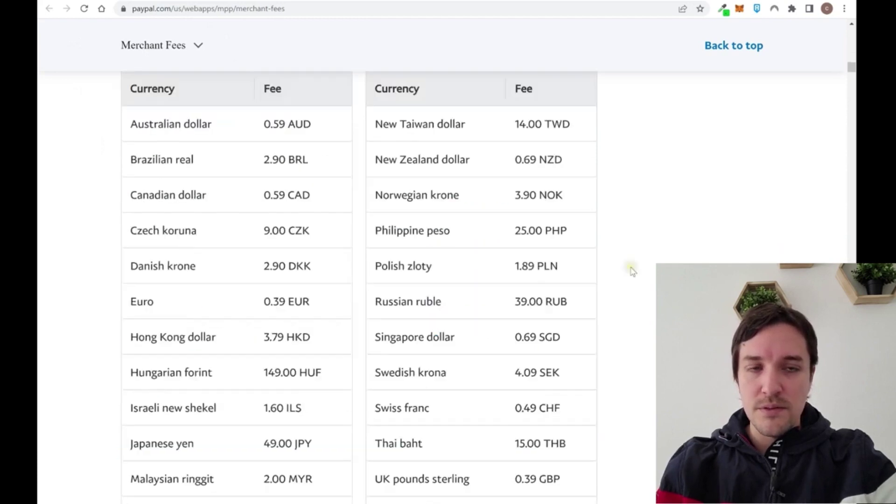